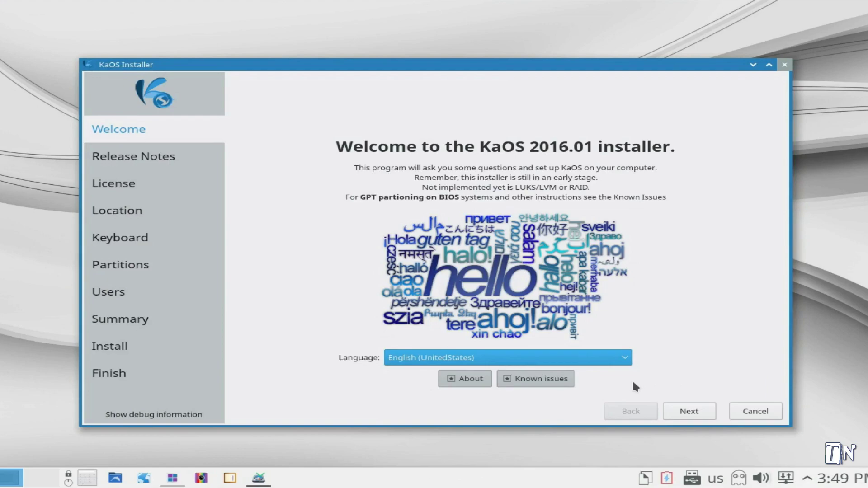
View the Calamares installer information and keep English (United States) as the installer language.
click(469, 382)
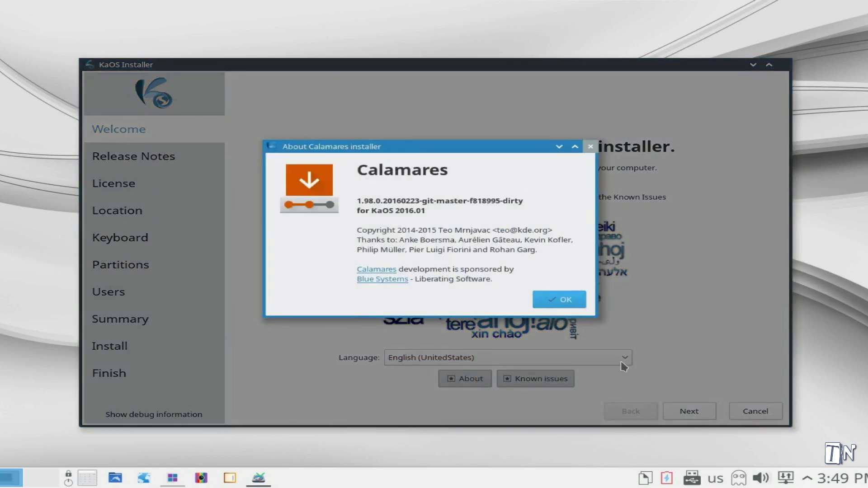
click(564, 301)
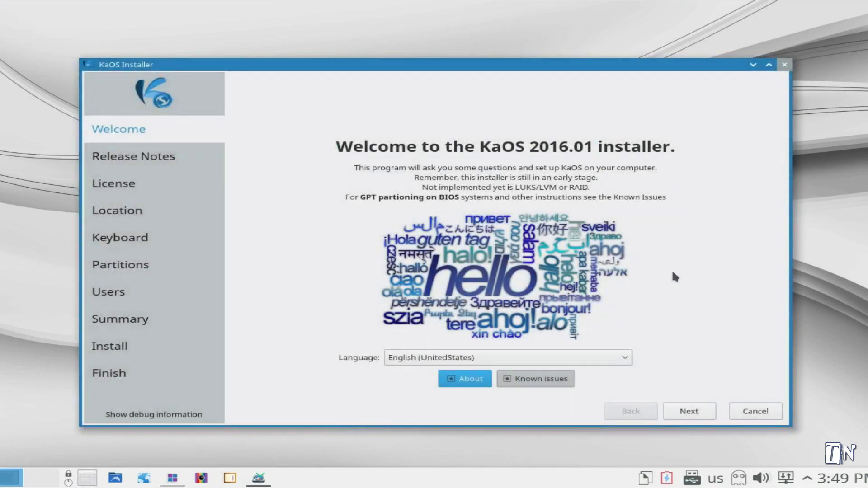
click(625, 360)
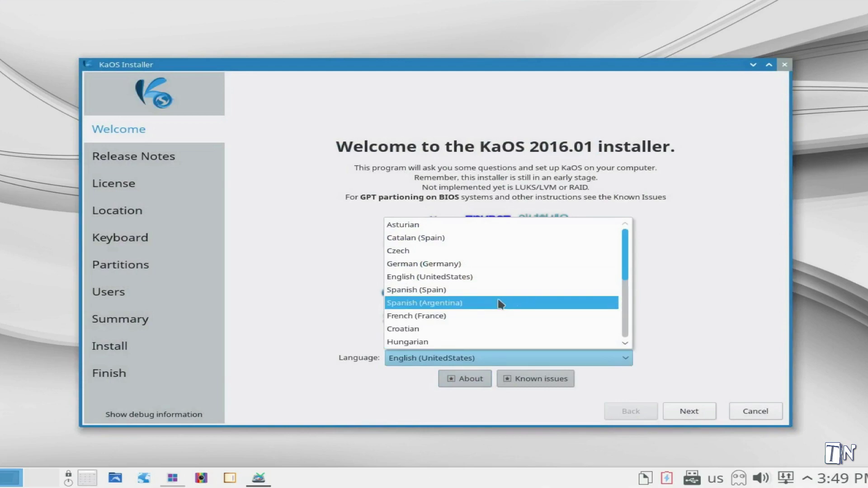
click(449, 276)
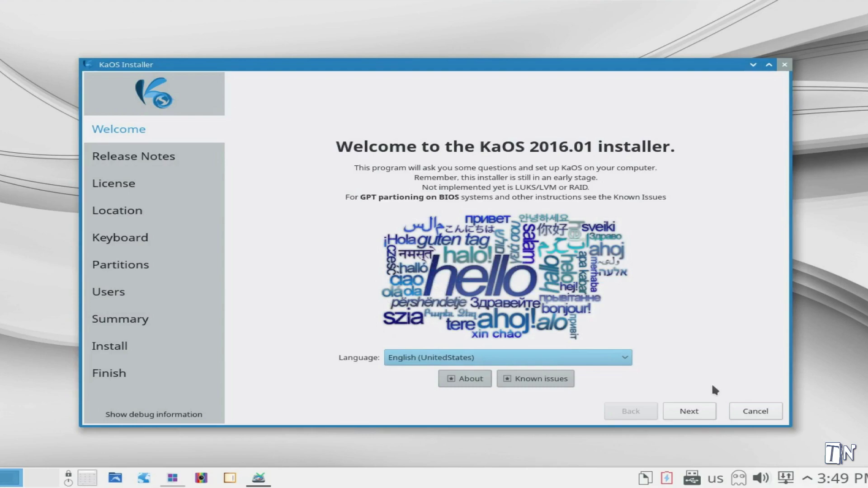
Read the release notes, accept the Nvidia driver licence terms and reach the Location step.
click(690, 411)
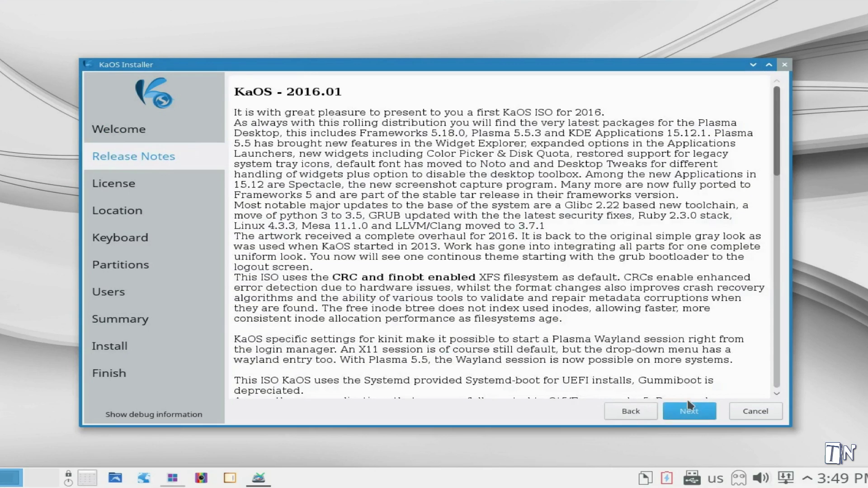
scroll(686, 341, down, 2)
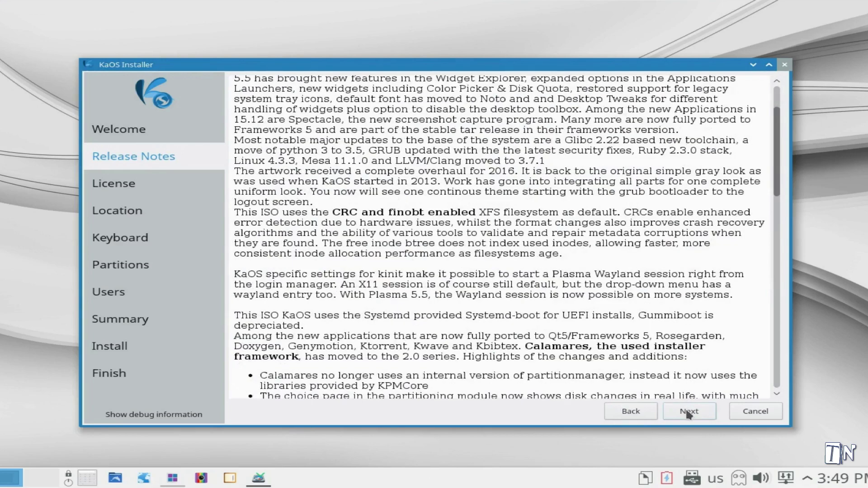
click(167, 415)
click(698, 411)
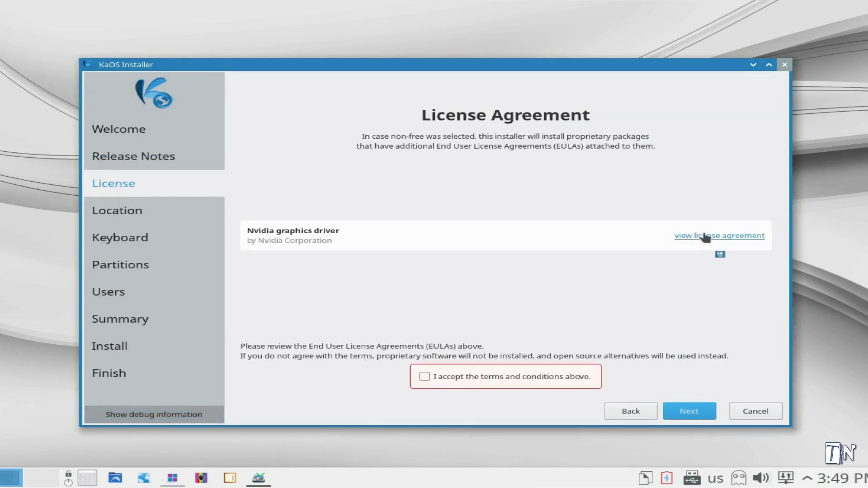
click(424, 376)
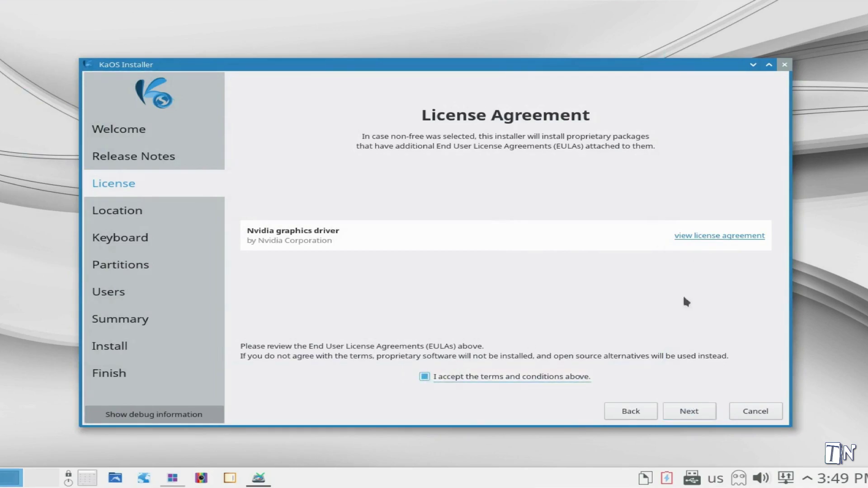
click(682, 406)
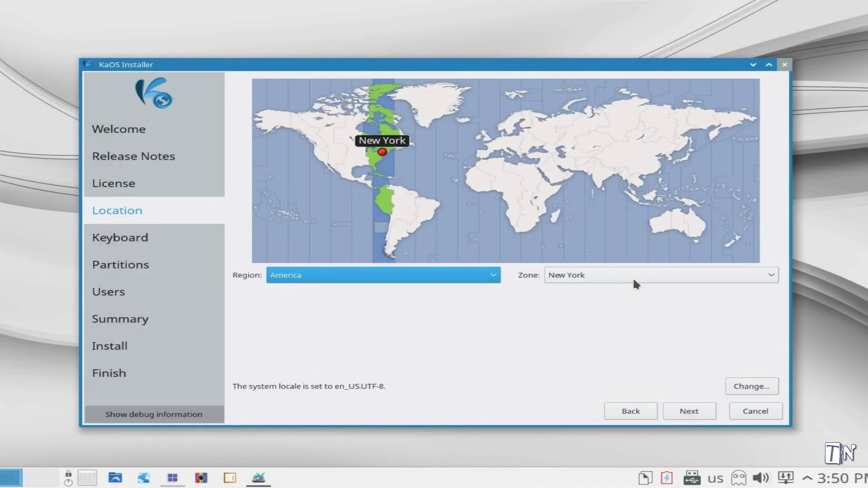
Keep region America and time zone New York after briefly trying Zurich, then move on.
click(492, 276)
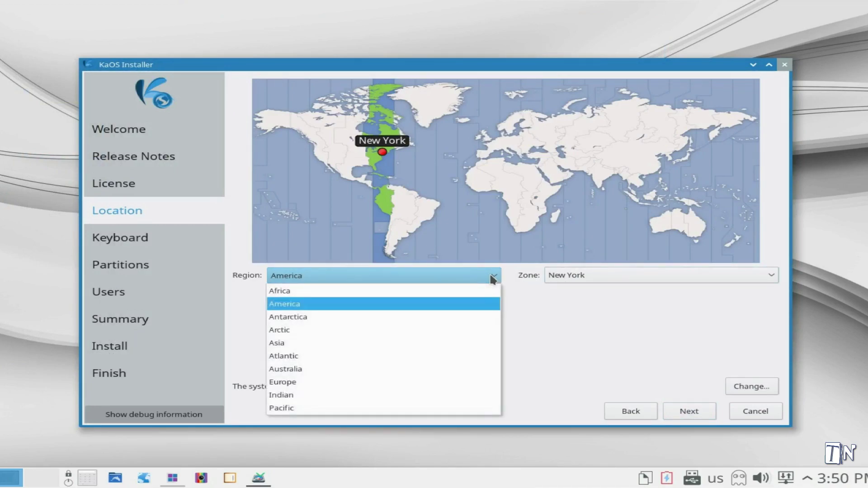
click(492, 276)
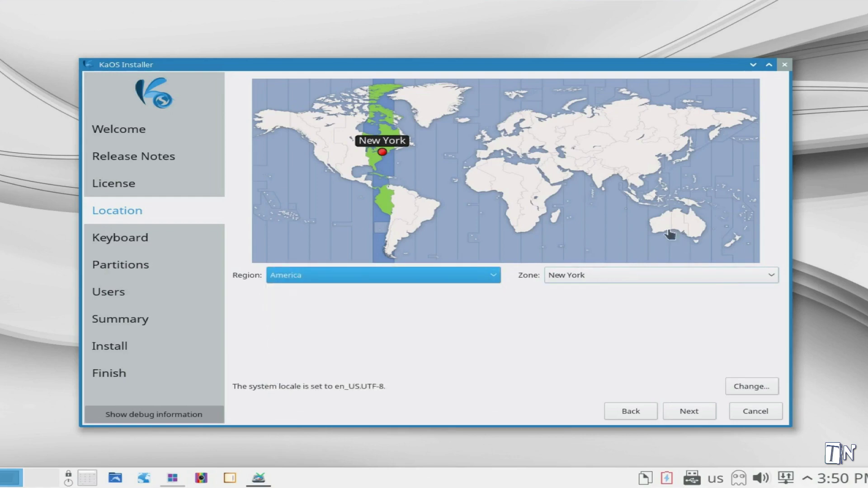
click(501, 146)
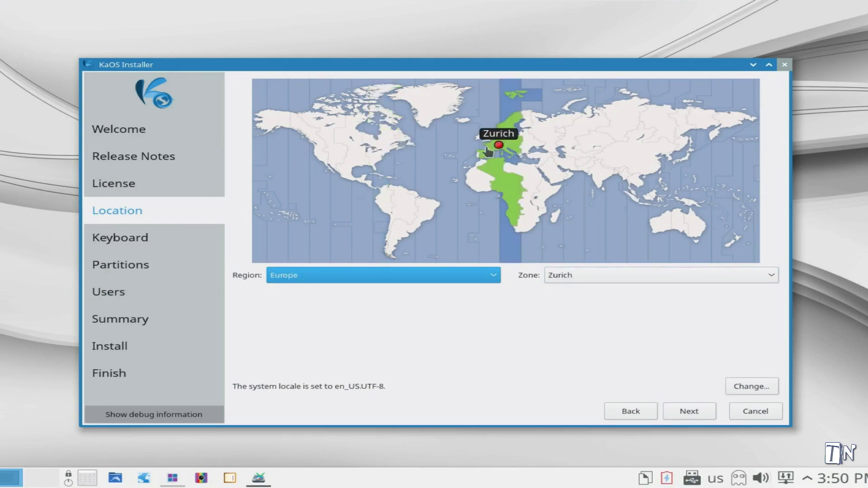
click(384, 151)
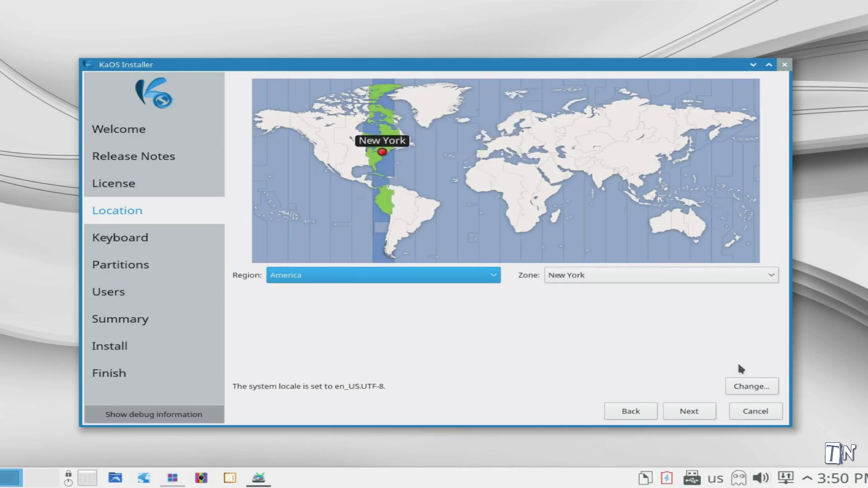
click(688, 411)
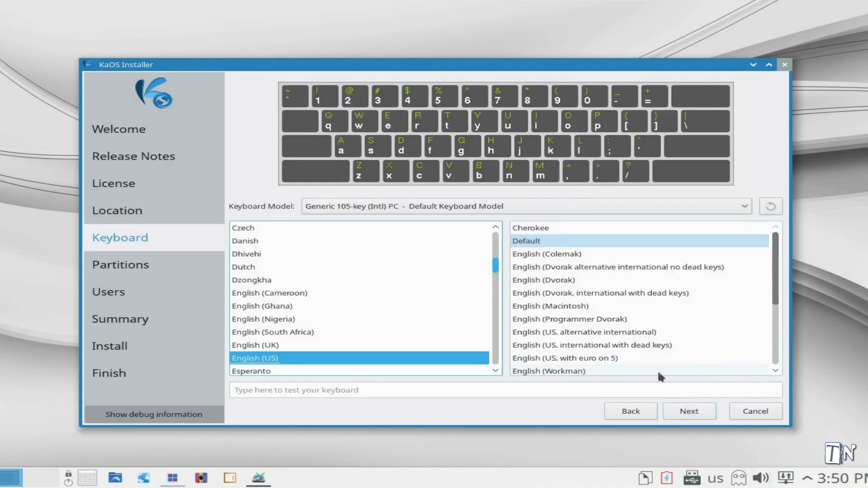
Choose the 'English (US, with euro on 5)' keyboard variant and test it in the typing field.
click(597, 357)
click(414, 388)
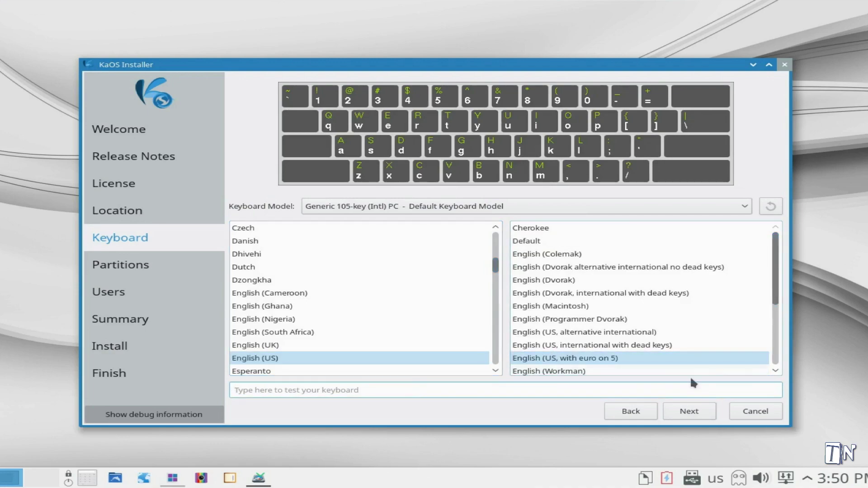
click(629, 358)
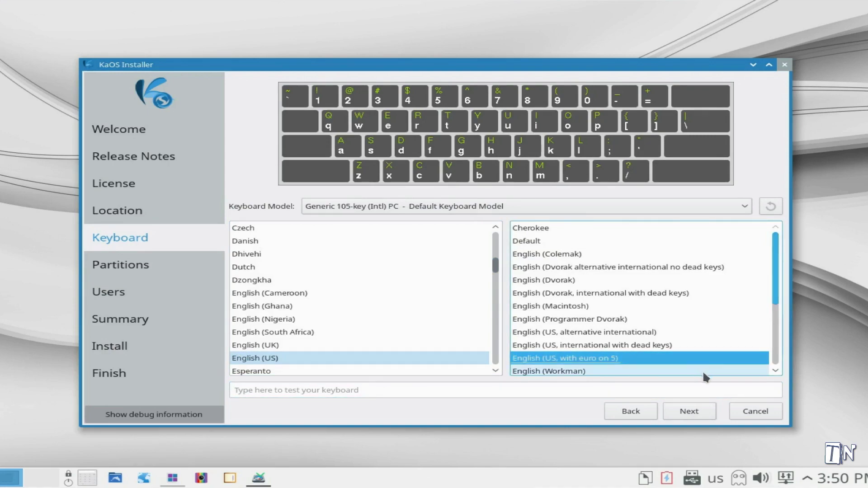
On the Partitions step, keep /dev/sda as the target disk and choose Install alongside.
click(686, 411)
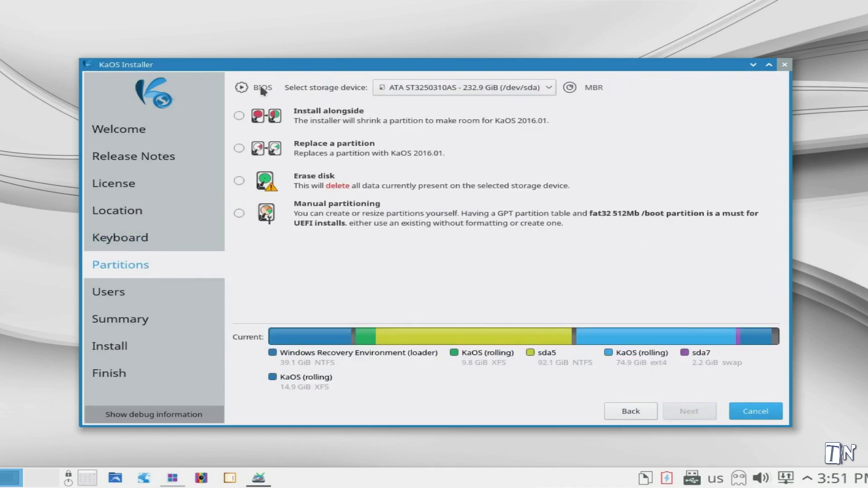
mouse_move(261, 87)
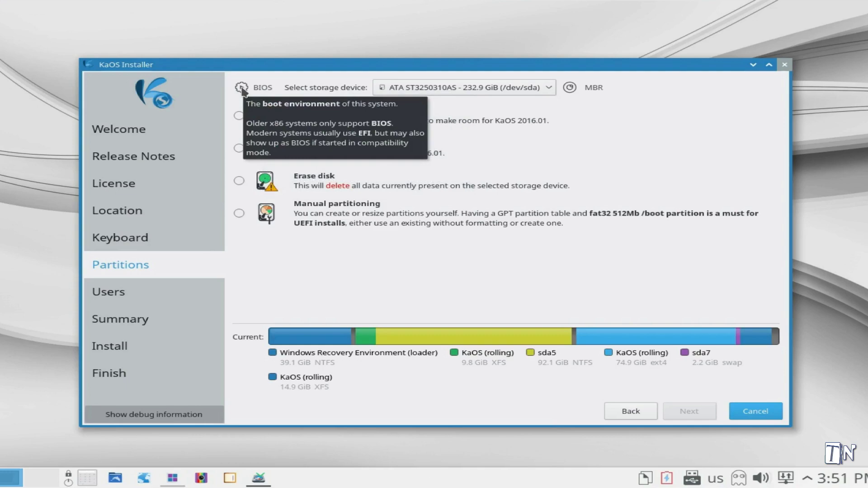
click(548, 88)
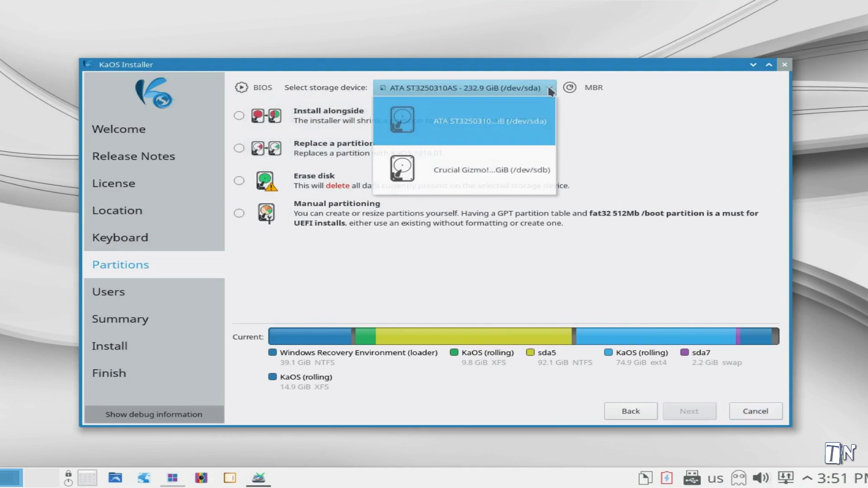
click(548, 88)
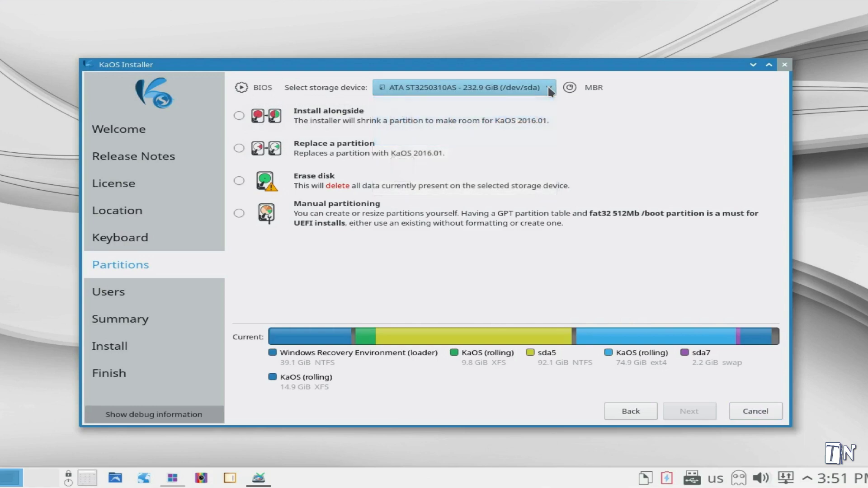
mouse_move(569, 90)
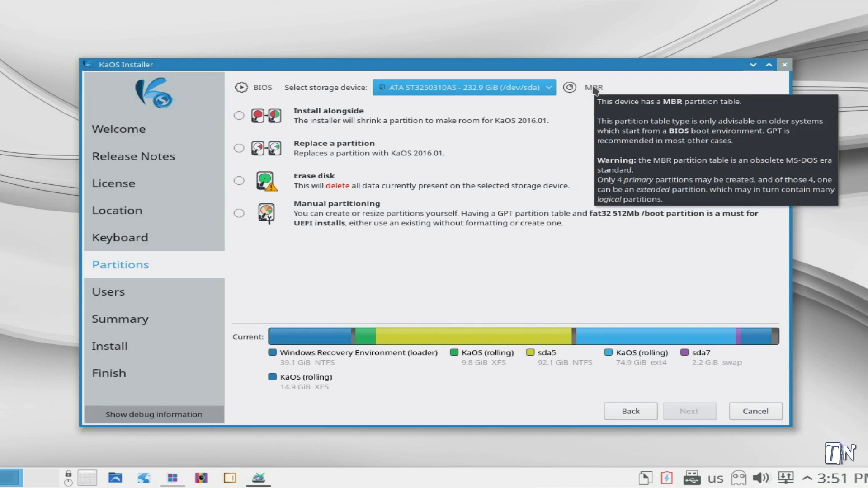
click(569, 107)
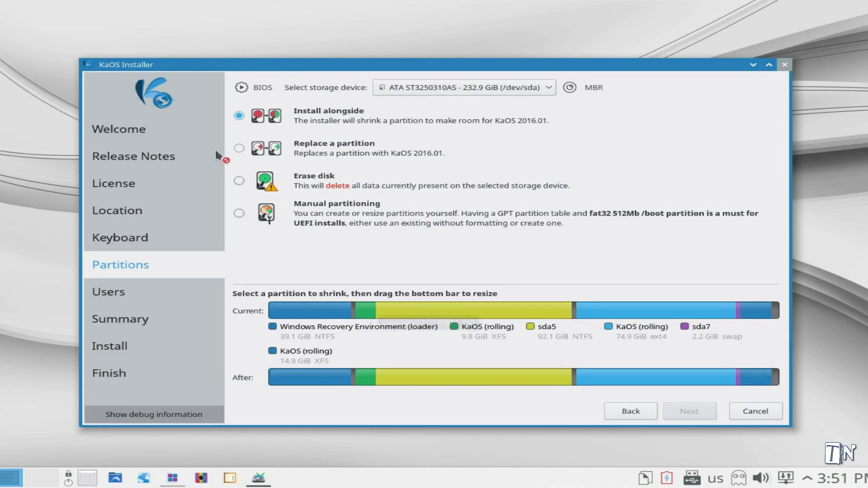
Replace the 14.9 GiB XFS partition with KaOS, keeping the boot loader on /dev/sda's MBR.
click(238, 147)
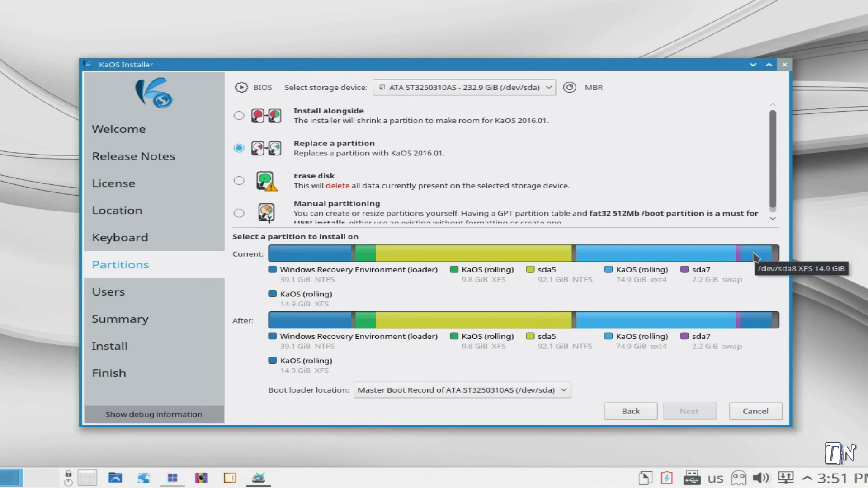
click(754, 256)
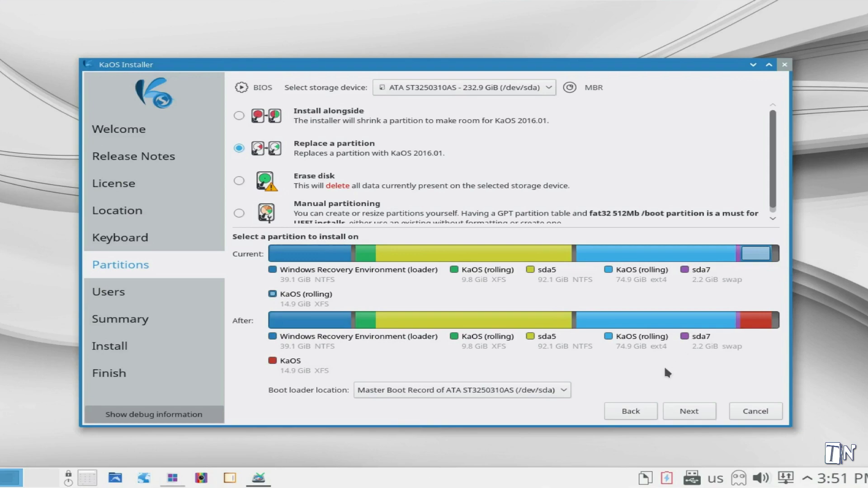
click(565, 391)
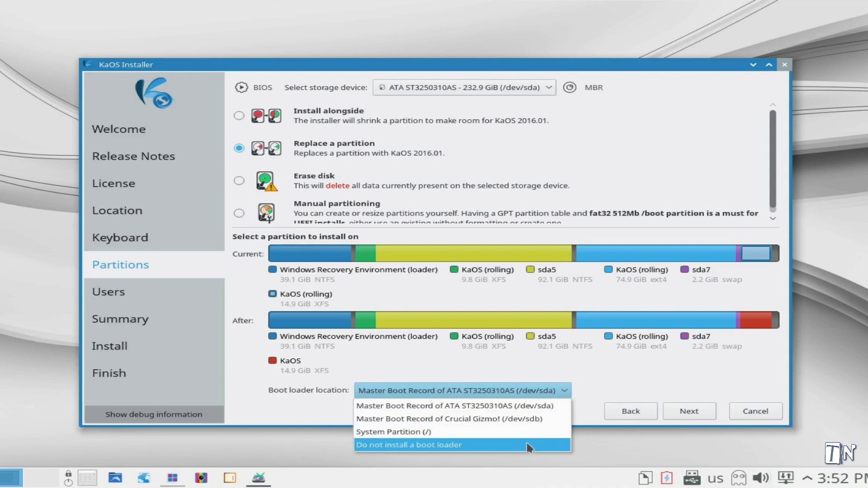
click(525, 393)
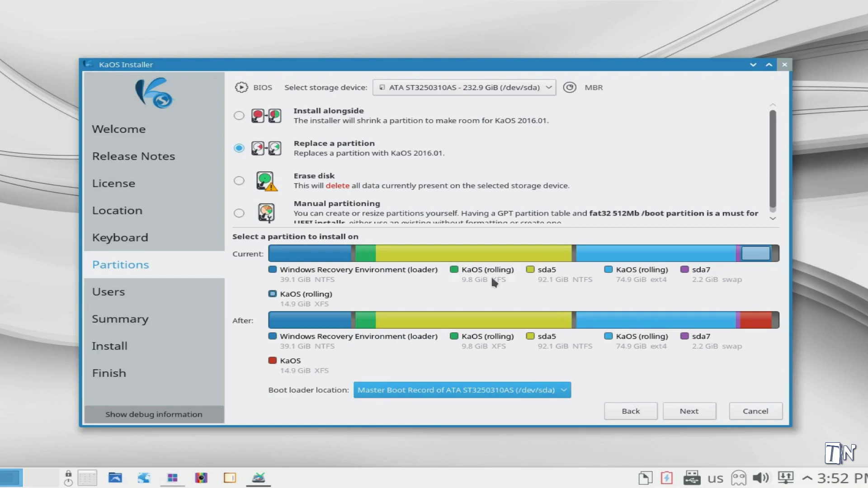
Enter 'user1' on the Users page and type the account password twice.
click(689, 410)
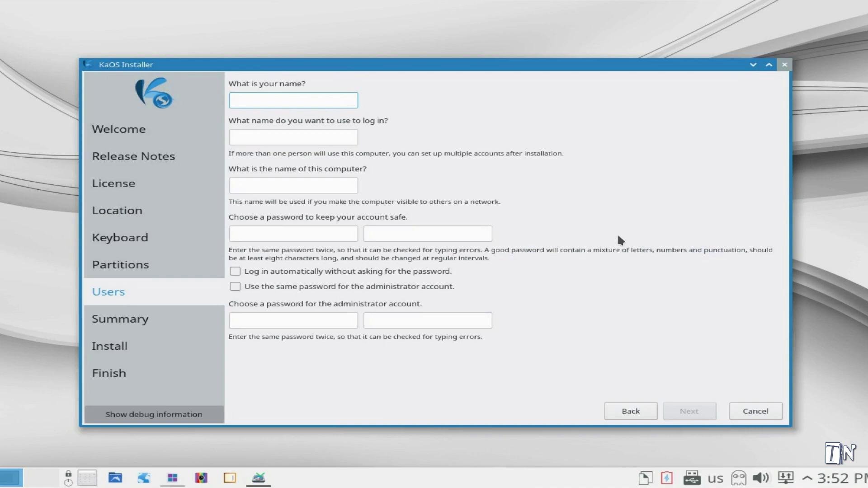
text(user1)
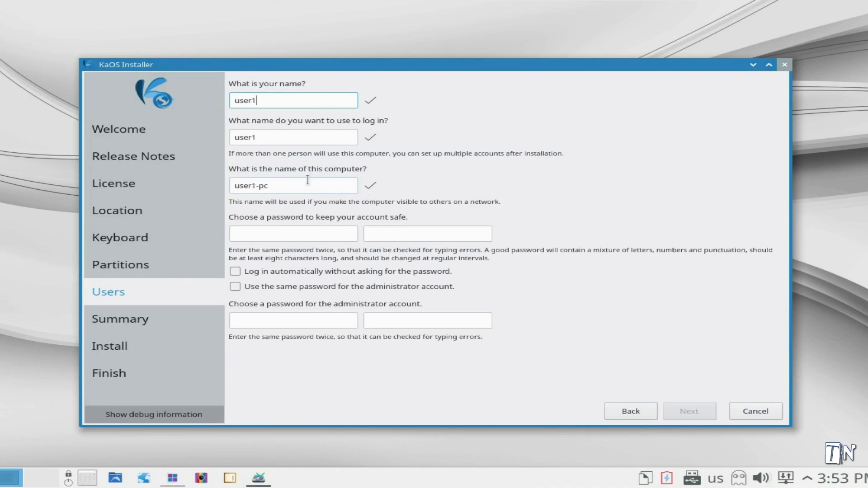
click(260, 230)
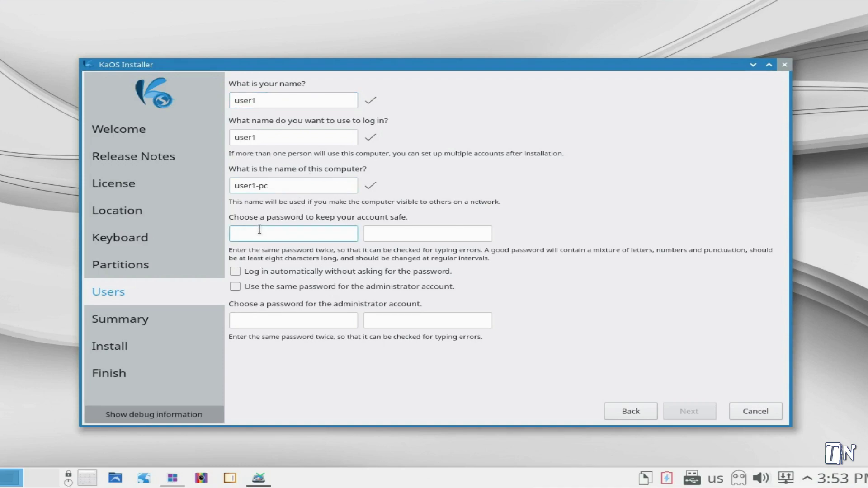
text(123456)
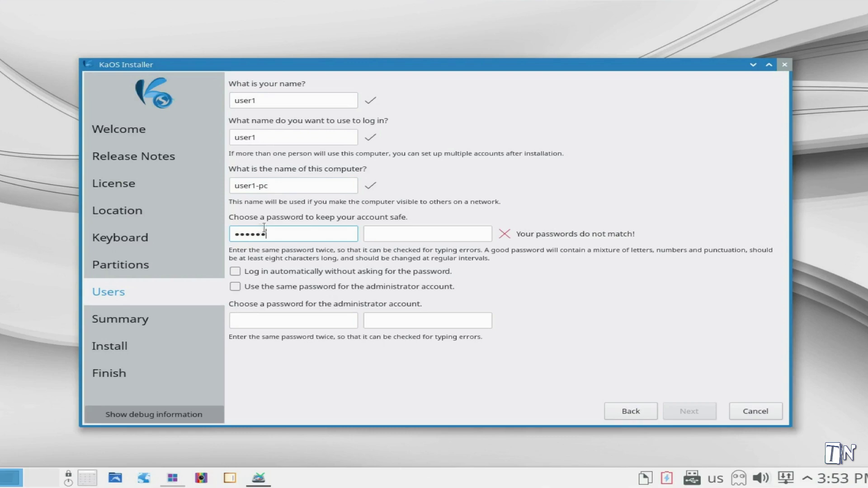
click(413, 230)
text(123456)
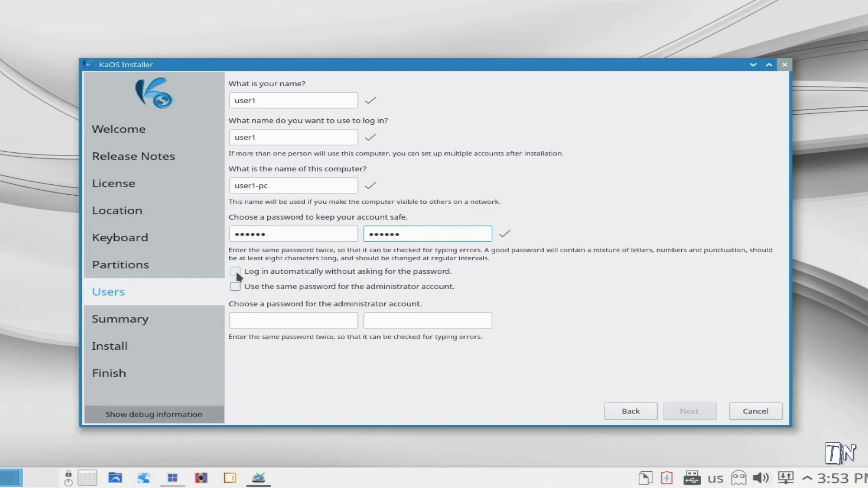
Toggle automatic login, stop sharing the user password, and set a confirmed separate administrator password.
click(237, 273)
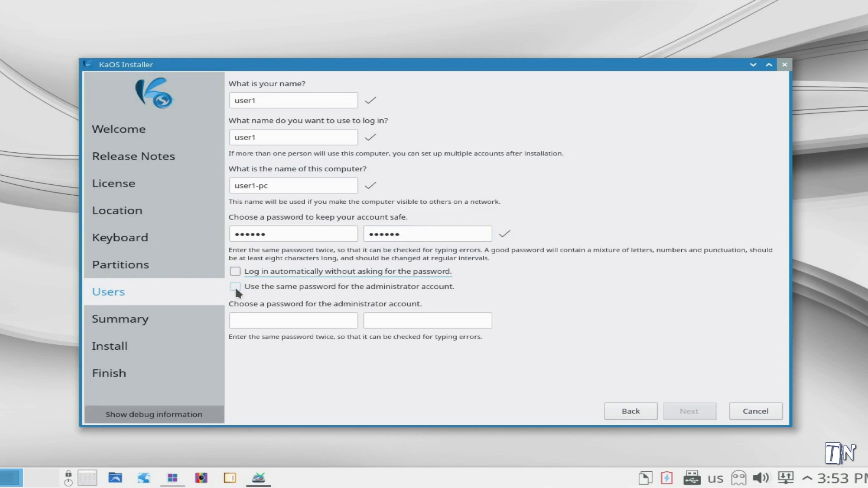
click(235, 287)
click(235, 287)
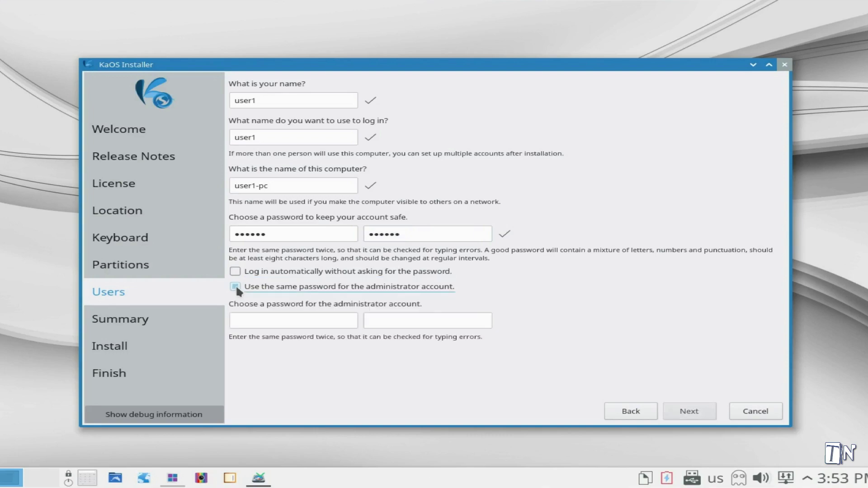
click(250, 317)
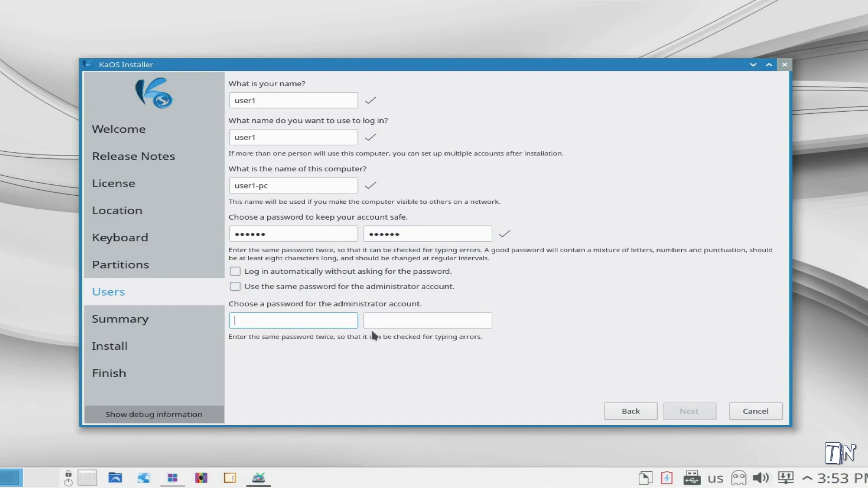
text(123456)
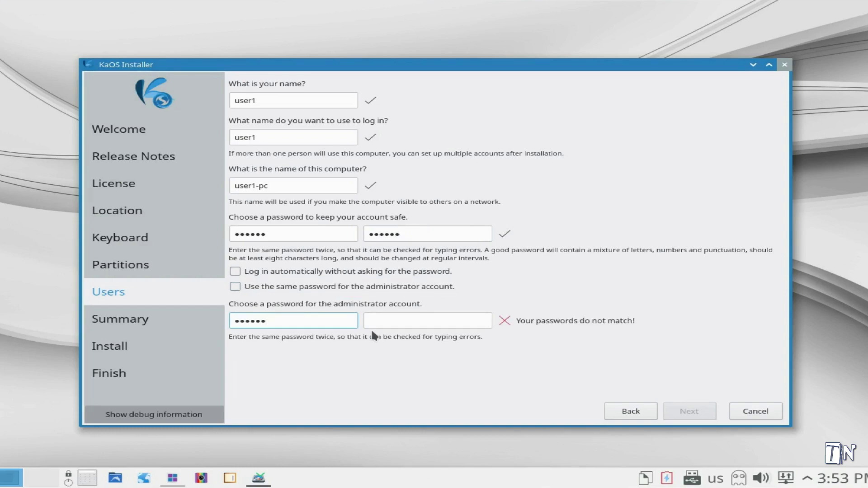
click(373, 322)
text(123456)
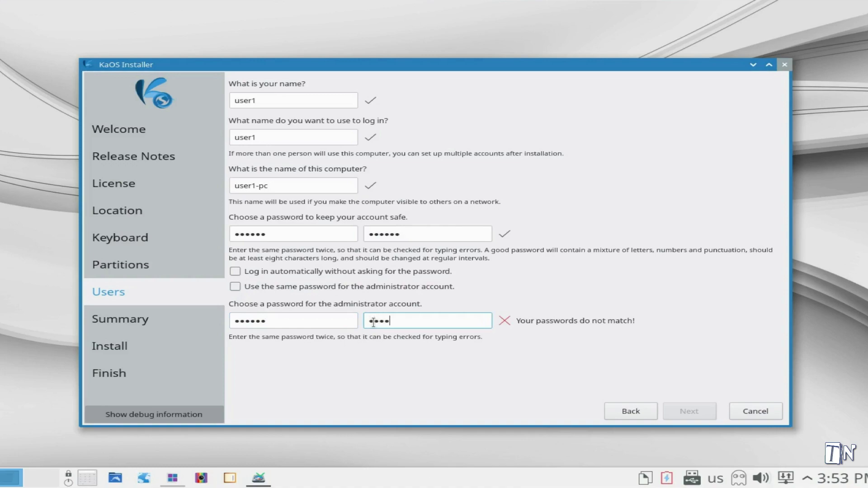
click(685, 411)
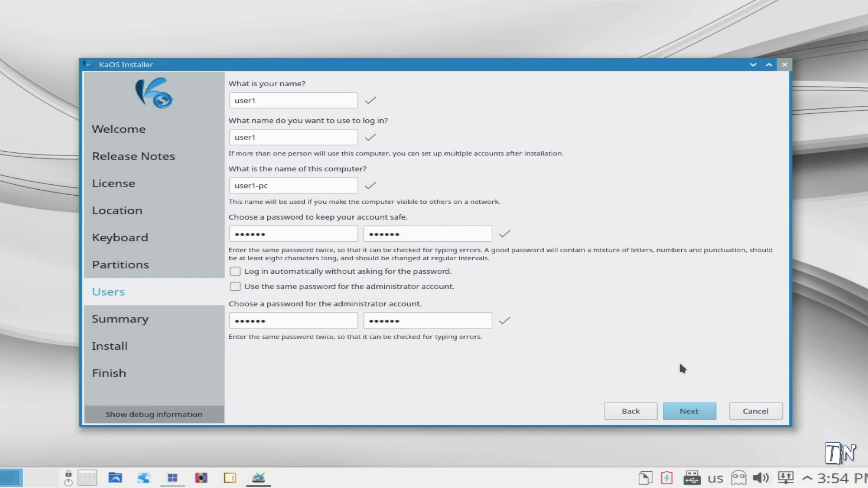
Review the installation summary and confirm the irreversible disk changes to start installing.
key(Return)
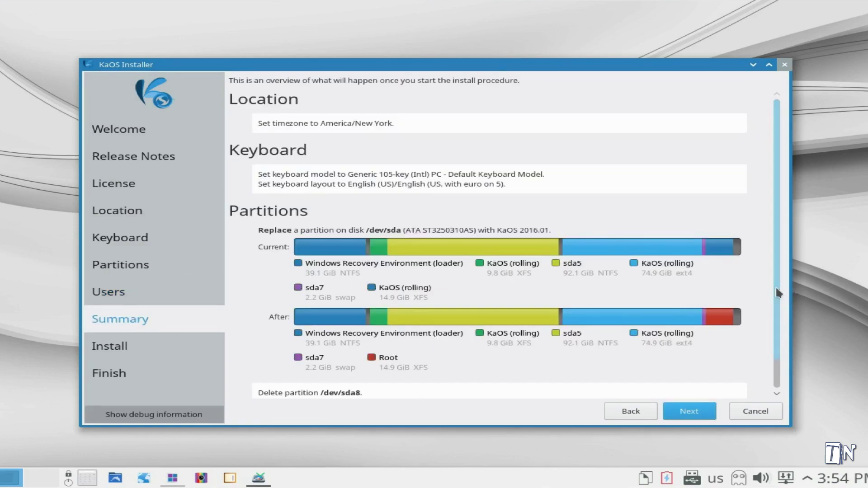
drag(775, 288, 765, 319)
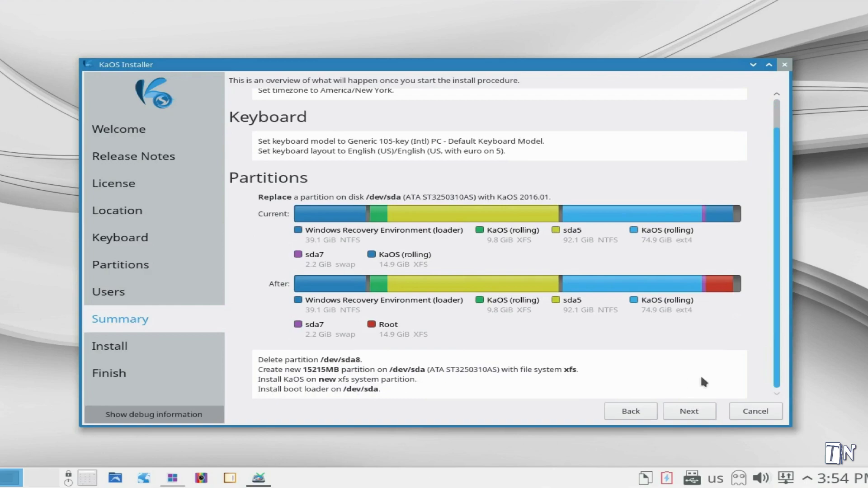
click(687, 412)
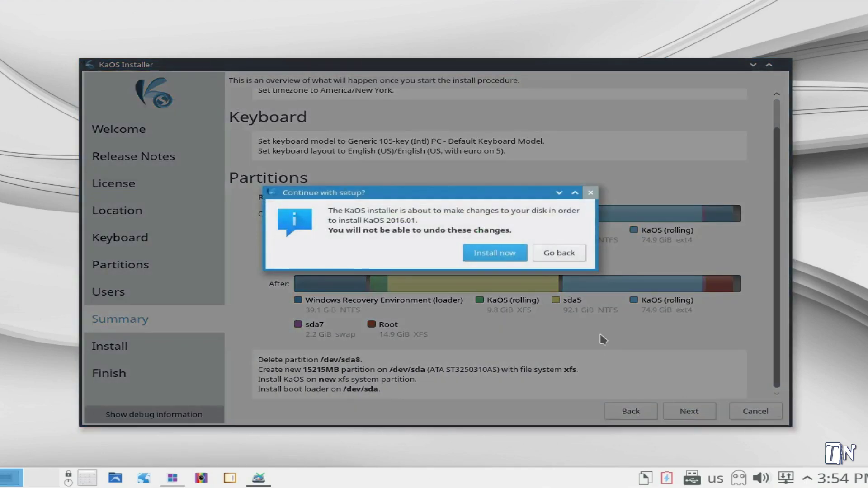
click(488, 254)
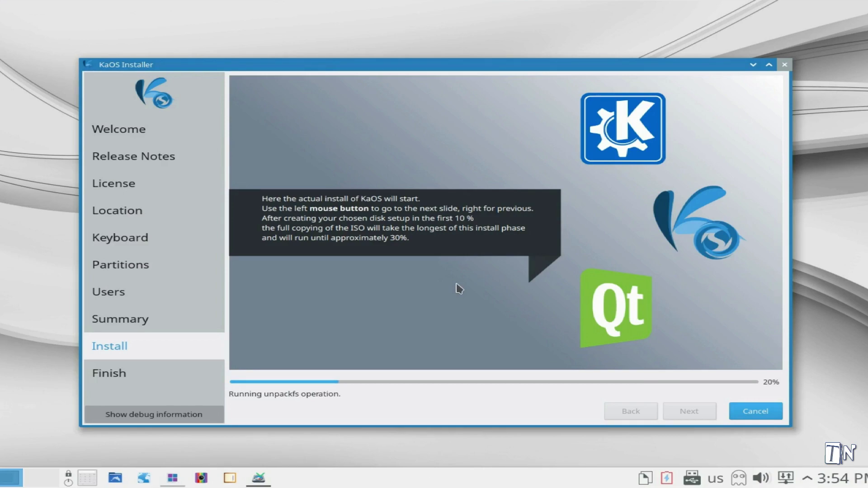
Let the KaOS 2016.01 installation finish, then quit the installer from the 'All done.' page.
click(459, 288)
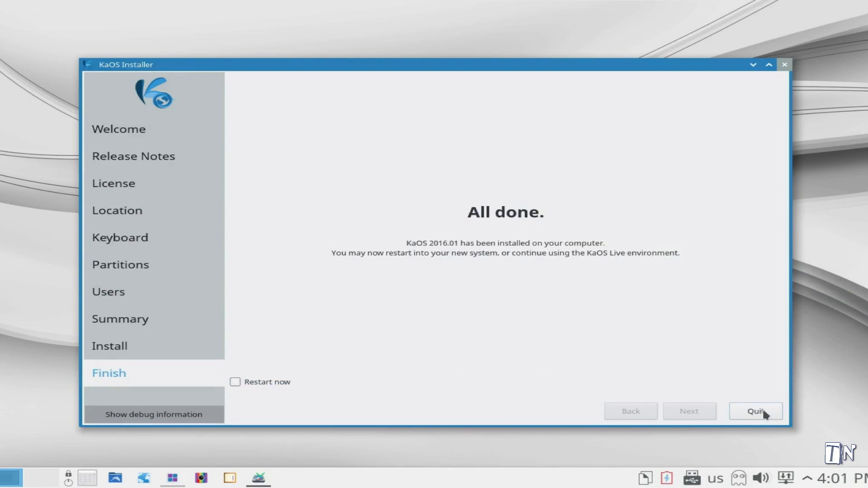
click(756, 411)
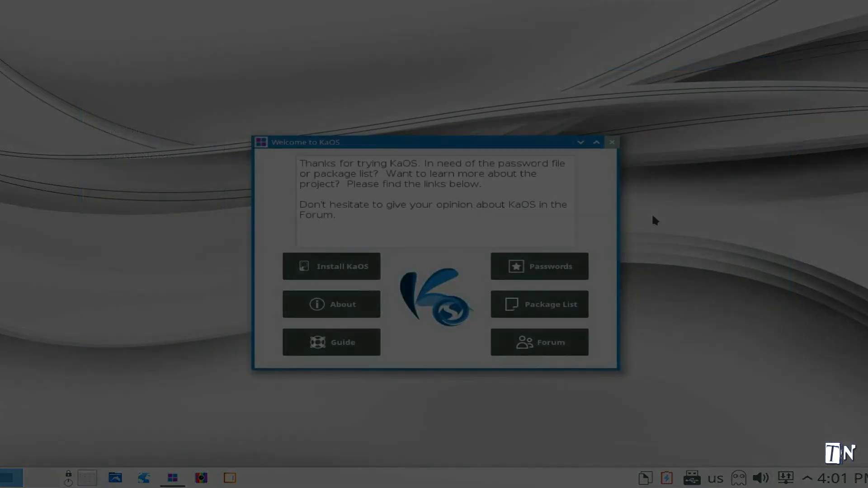